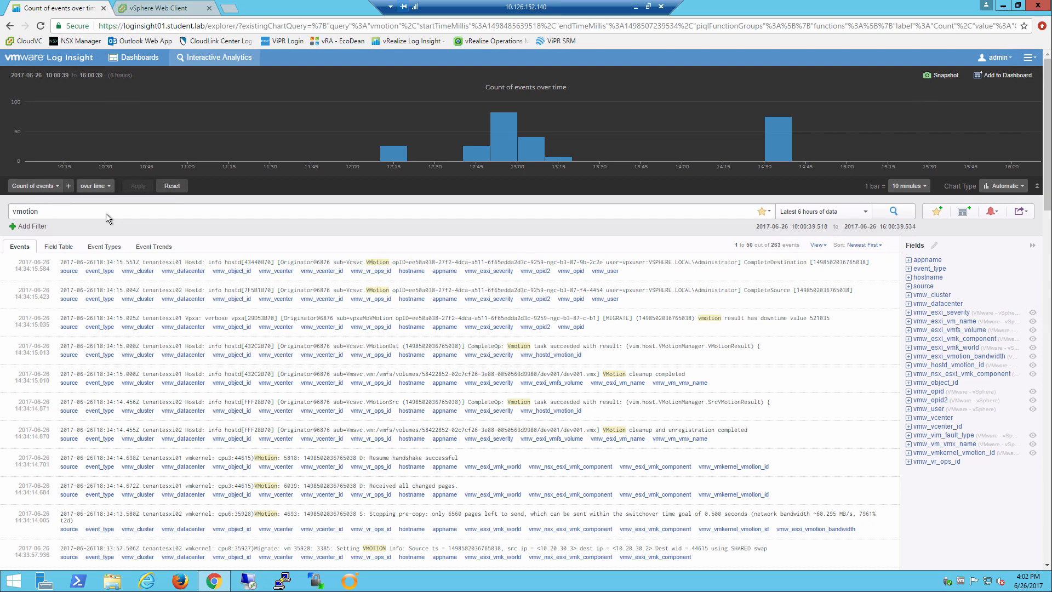
# Add a new filter on the hostname field to the vmotion query
pyautogui.click(22, 227)
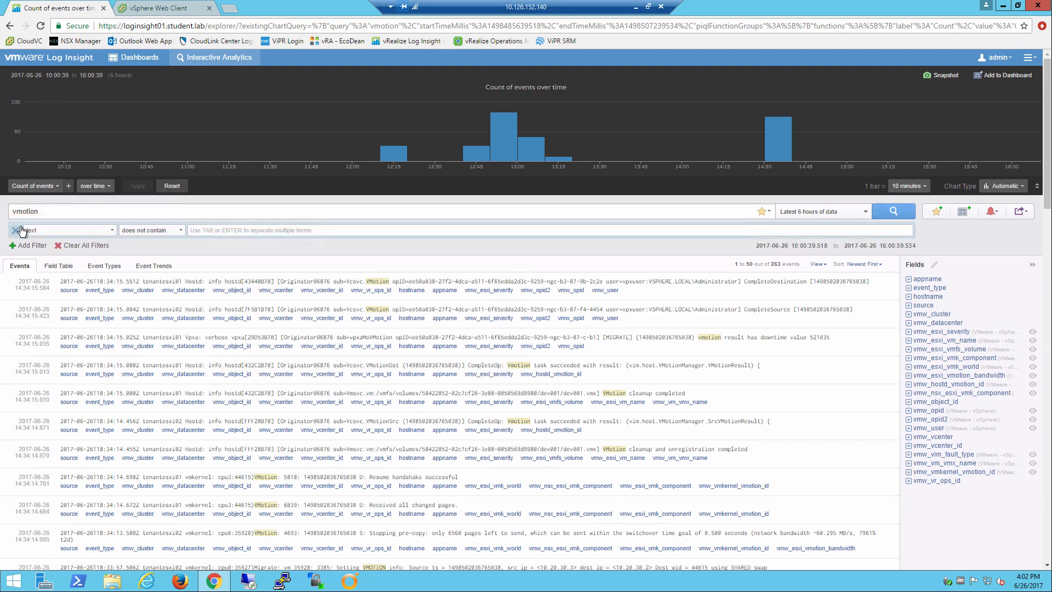
pyautogui.click(58, 231)
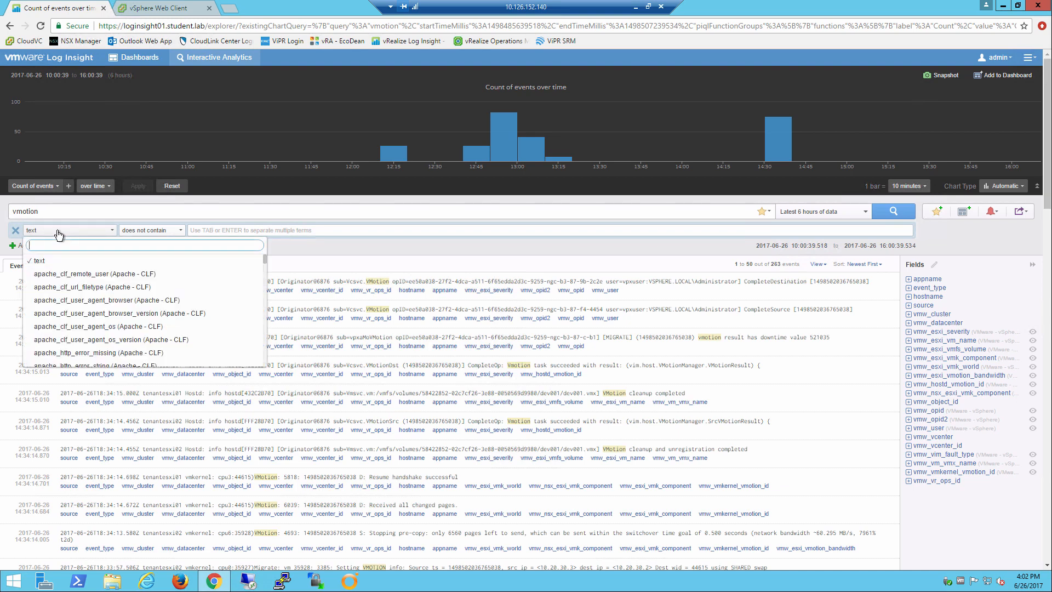
pyautogui.write('hostnam')
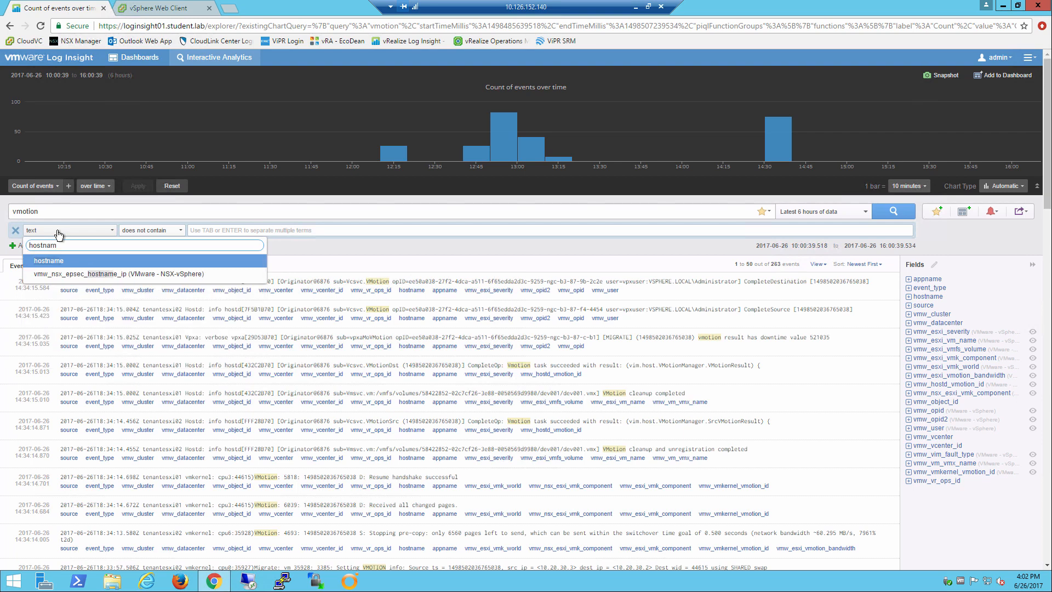
pyautogui.click(69, 261)
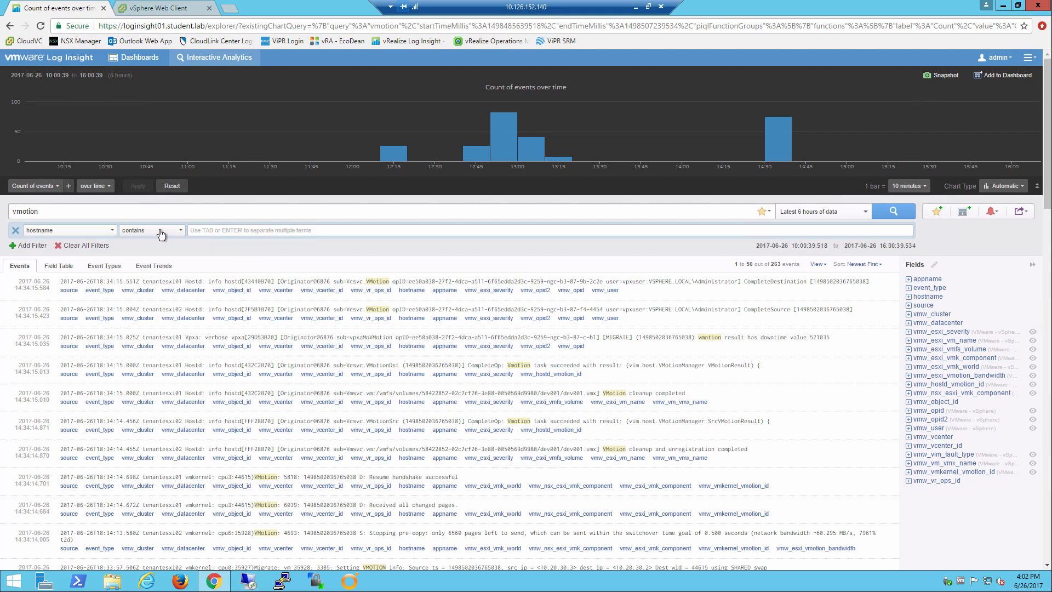
pyautogui.click(223, 230)
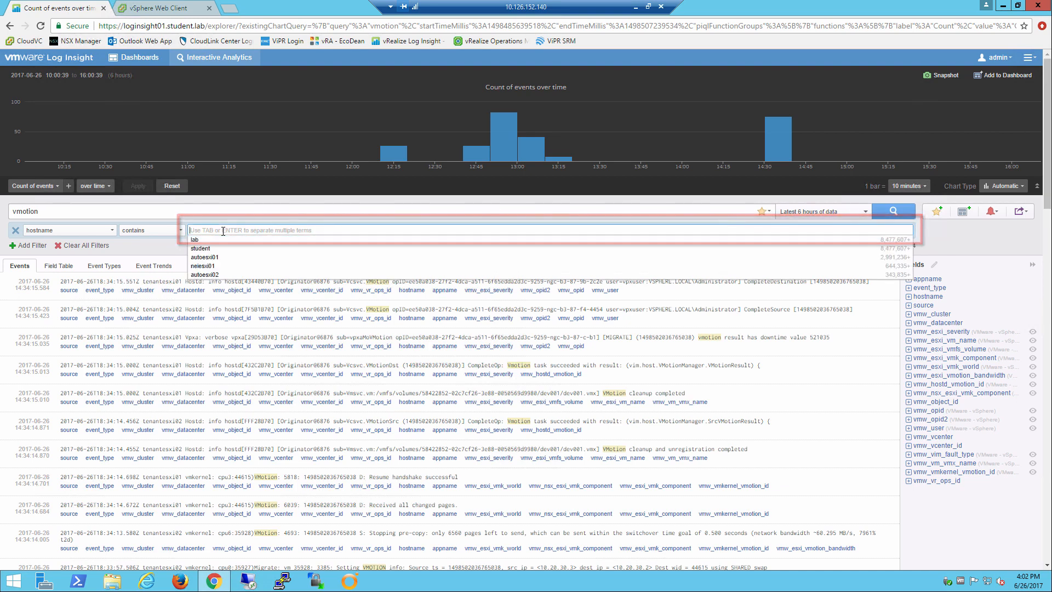
pyautogui.write('vra01')
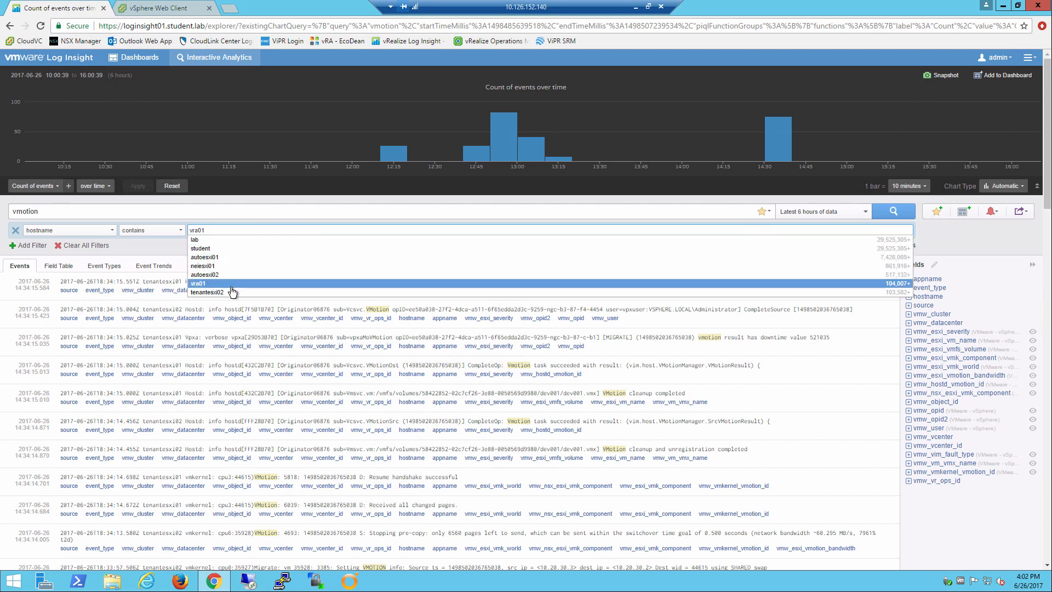
pyautogui.click(227, 277)
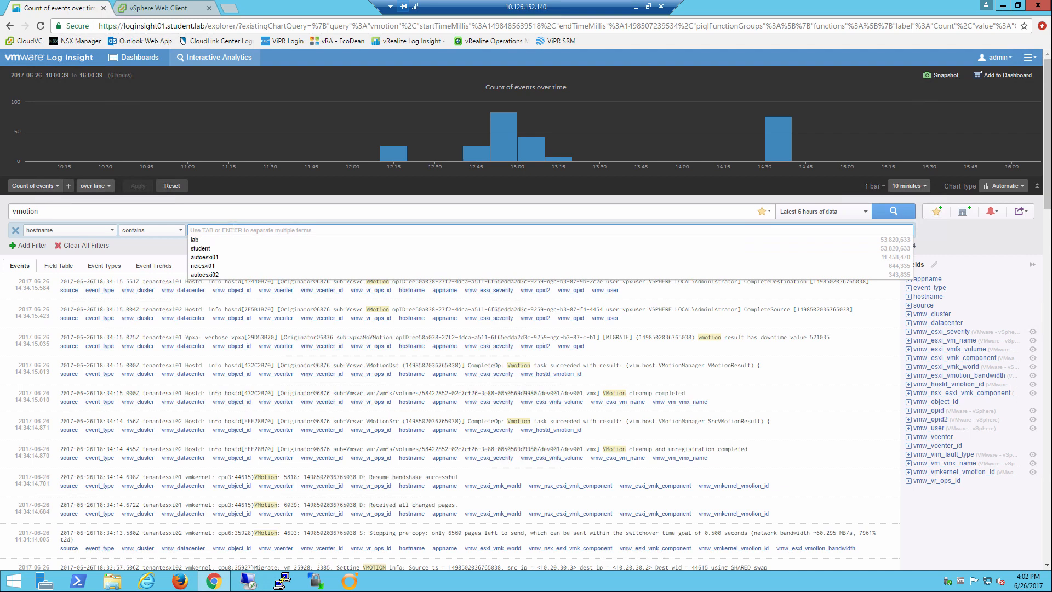
# Set the hostname filter to contain tenantesxi01 and run the vmotion search
pyautogui.write('tenantesxi01')
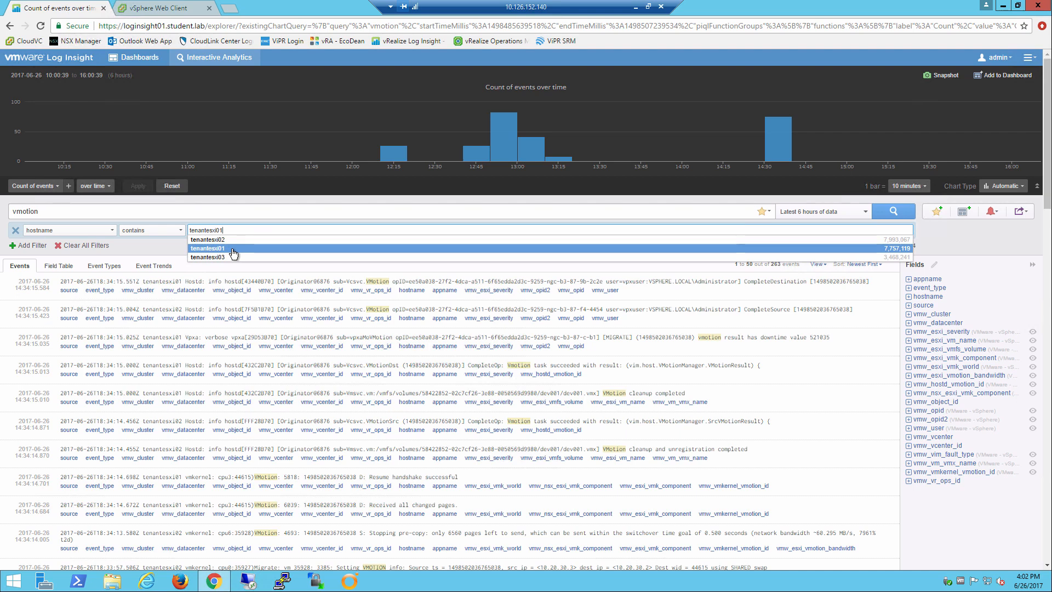
pyautogui.click(233, 249)
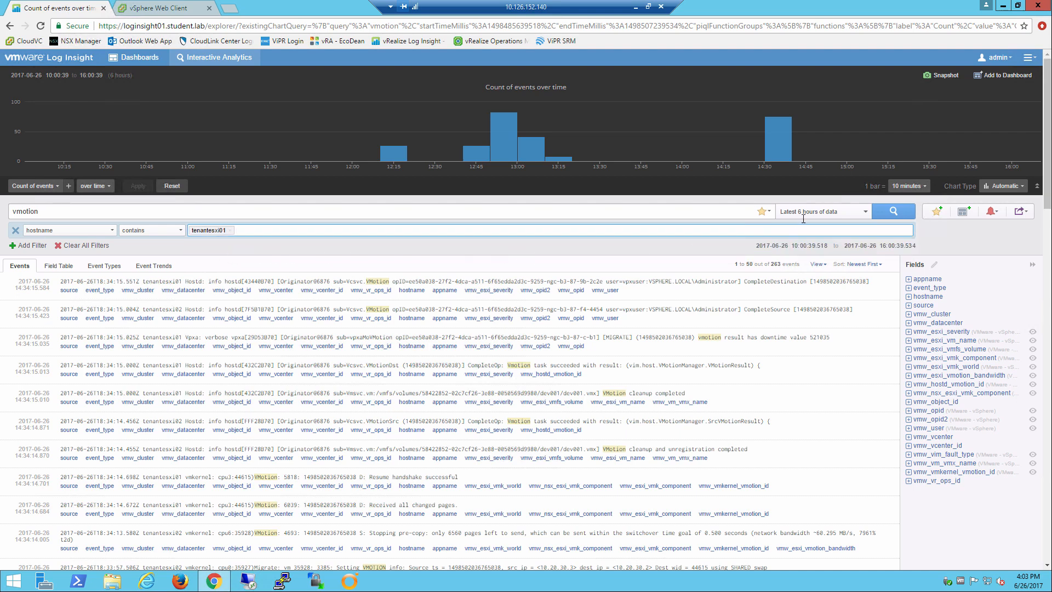
pyautogui.click(891, 217)
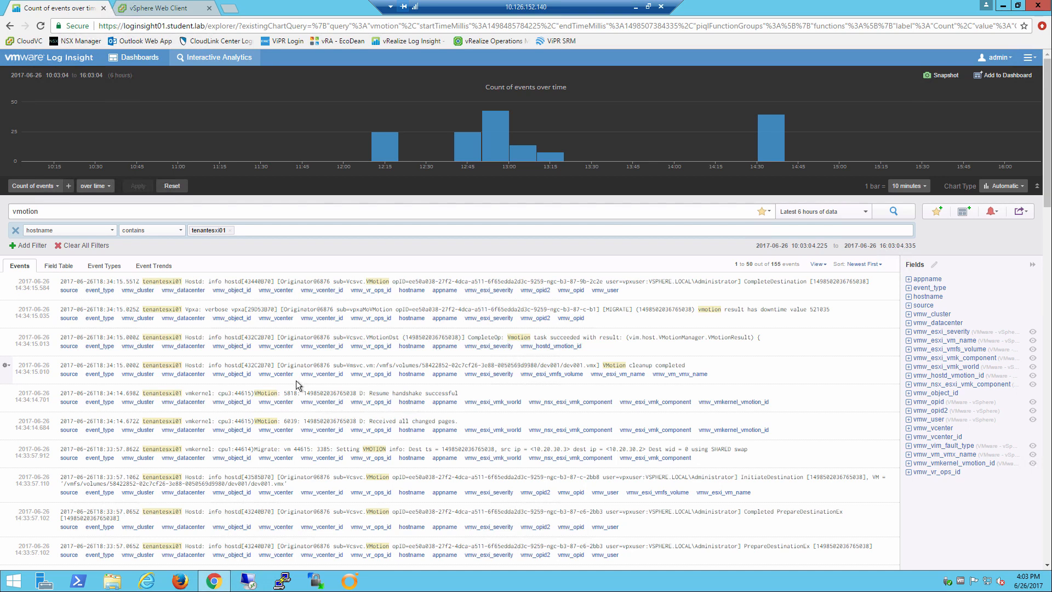
# Select the word 'failed' in an event message and add a filter for text containing failed
pyautogui.scroll(-1, 266, 462)
pyautogui.scroll(-5, 263, 464)
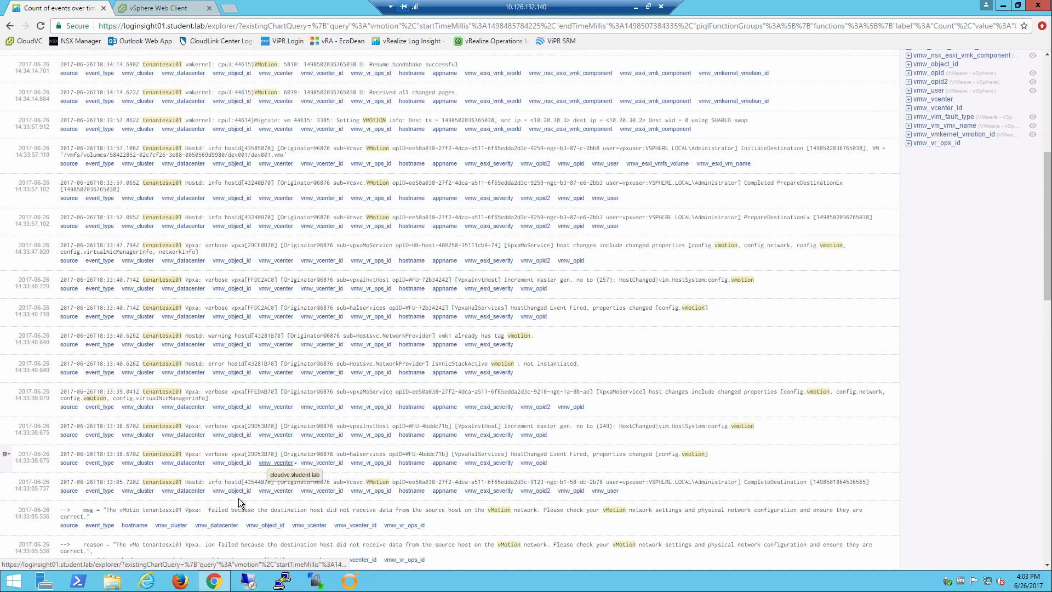
pyautogui.moveTo(209, 510); pyautogui.dragTo(231, 511)
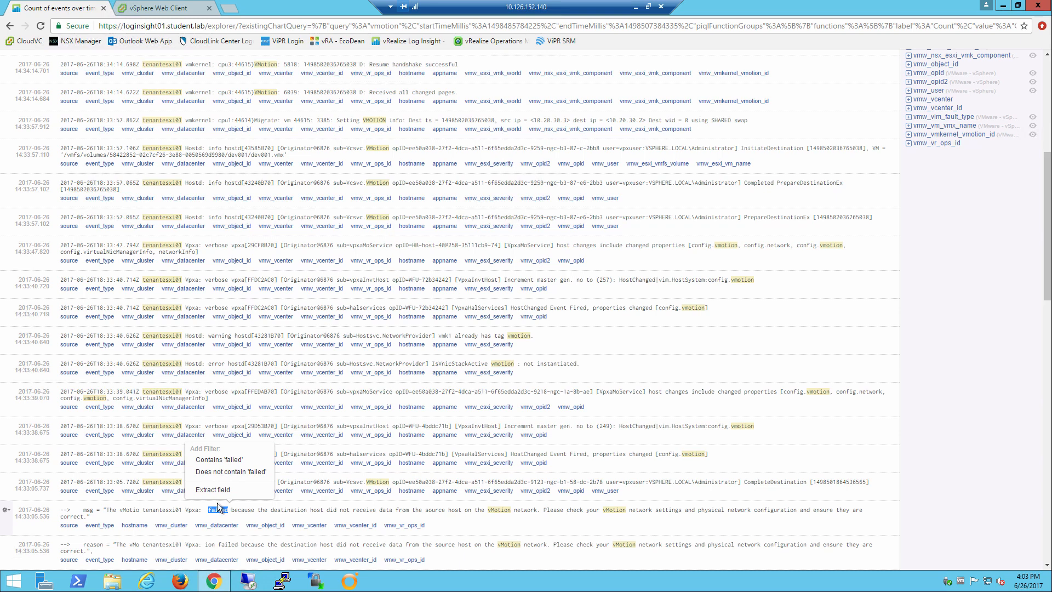
pyautogui.click(204, 460)
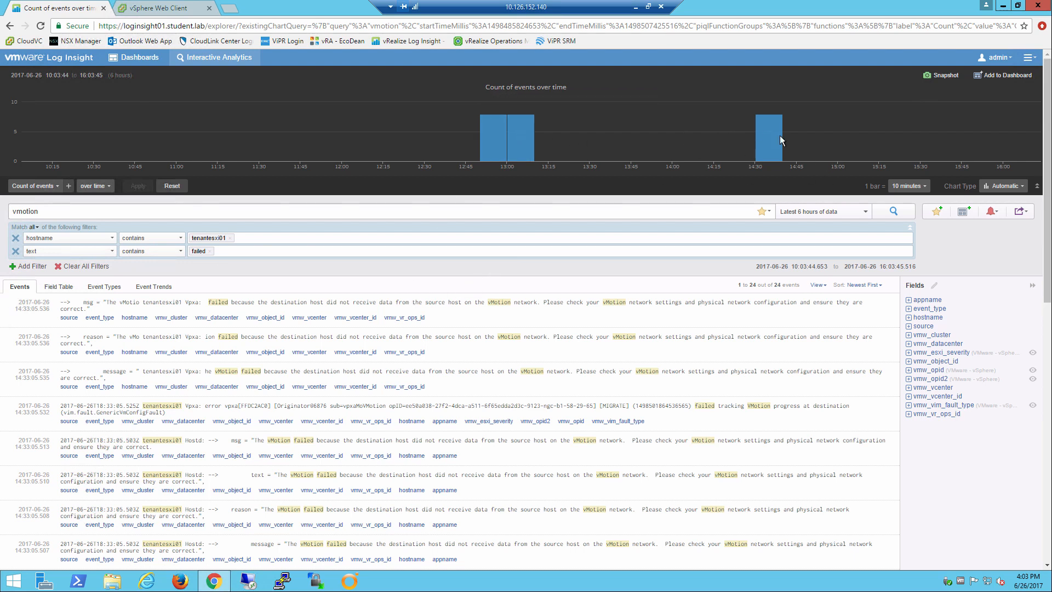
# Add the query to the dashboard as a chart named 'Count of failed vmotion events over time from TenantESXi01'
pyautogui.moveTo(494, 134)
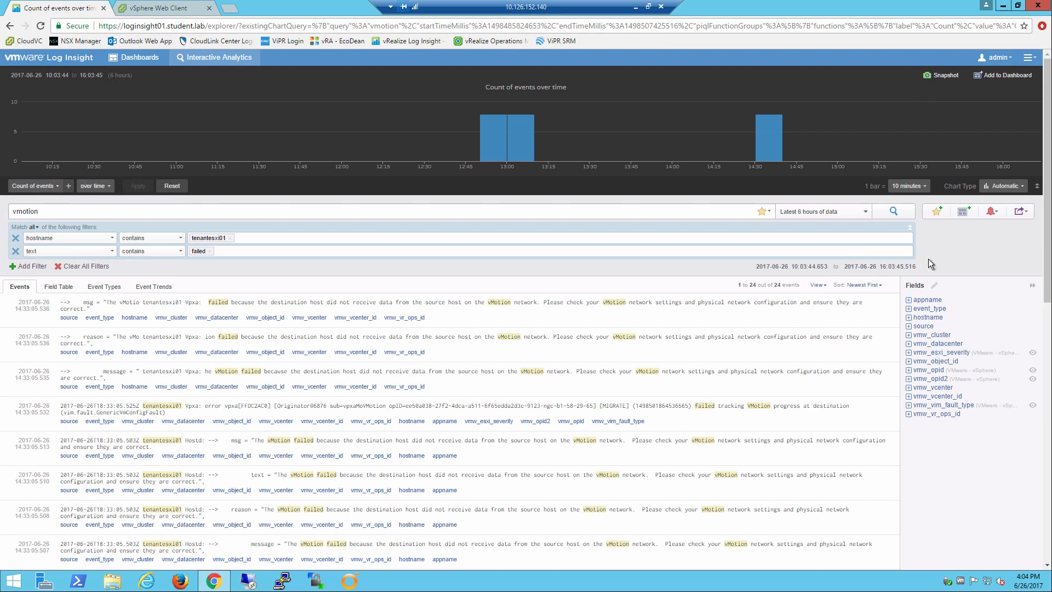
pyautogui.click(963, 214)
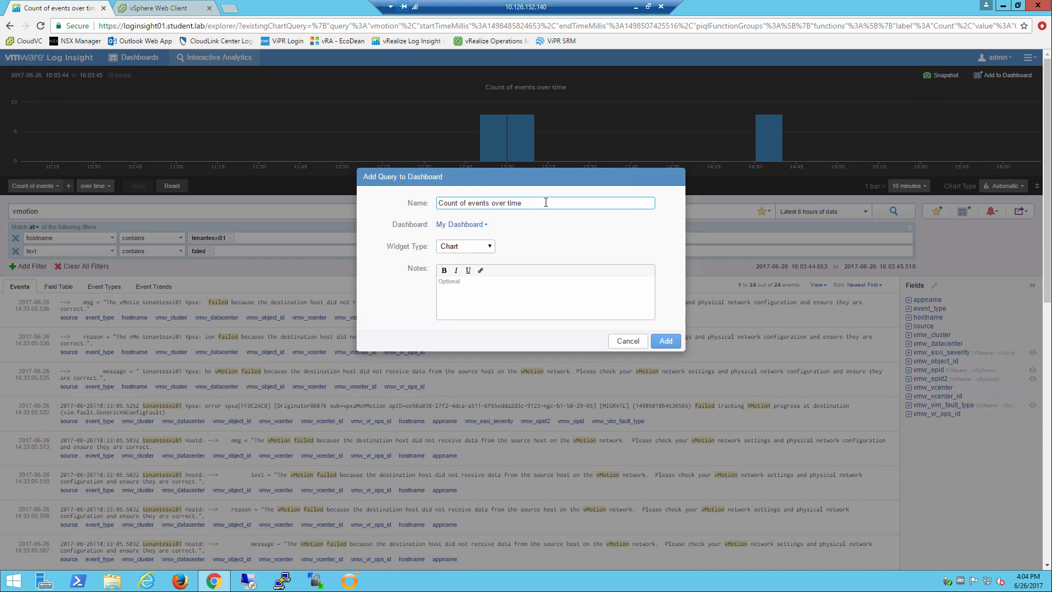
pyautogui.click(468, 203)
pyautogui.write('failed vmotion')
pyautogui.click(581, 203)
pyautogui.write('from TenantESXi 01')
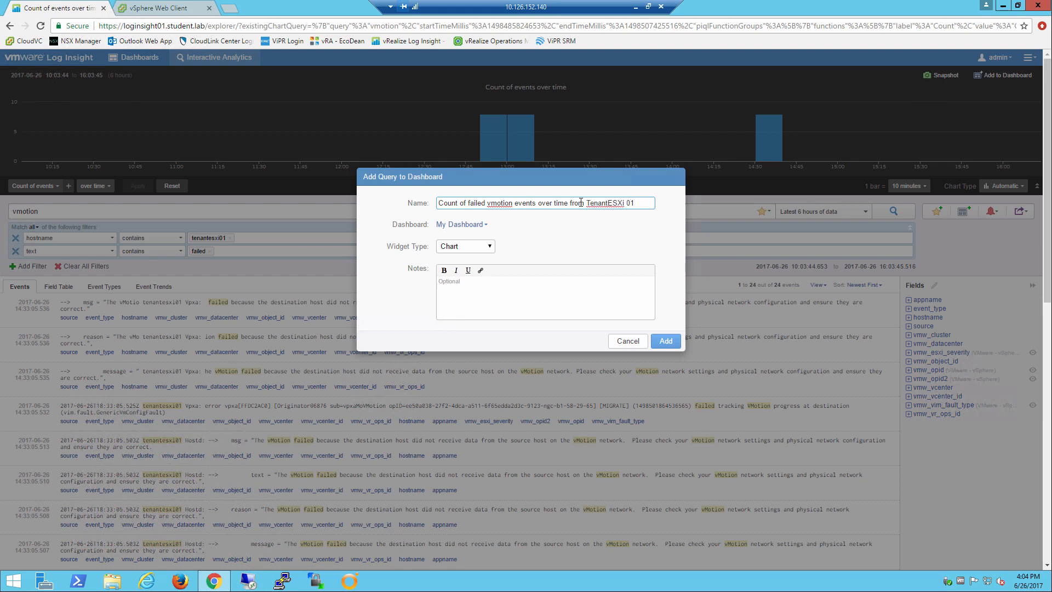
pyautogui.press('BackSpace')
pyautogui.press('BackSpace')
pyautogui.press('BackSpace')
pyautogui.write('01')
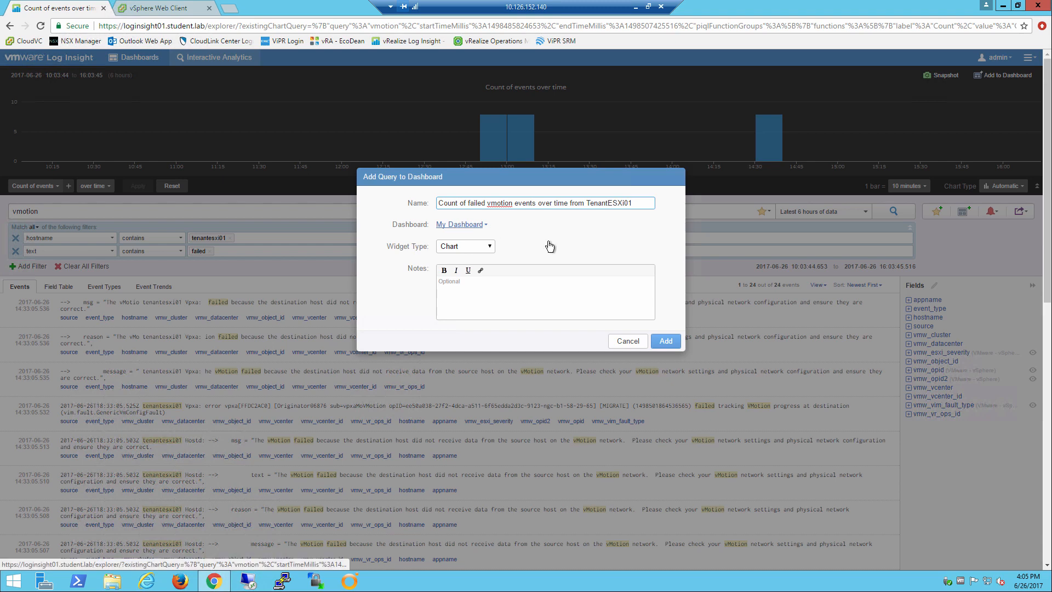
pyautogui.click(665, 341)
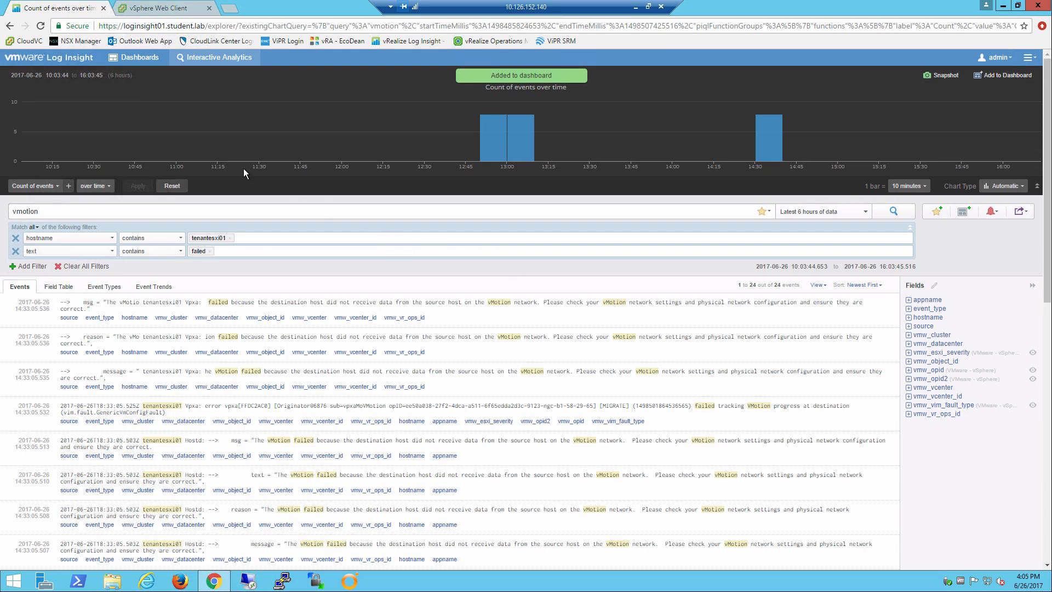
# From the dashboard, edit the failed vmotion widget in Interactive Analytics, save it and return to the dashboard
pyautogui.click(132, 63)
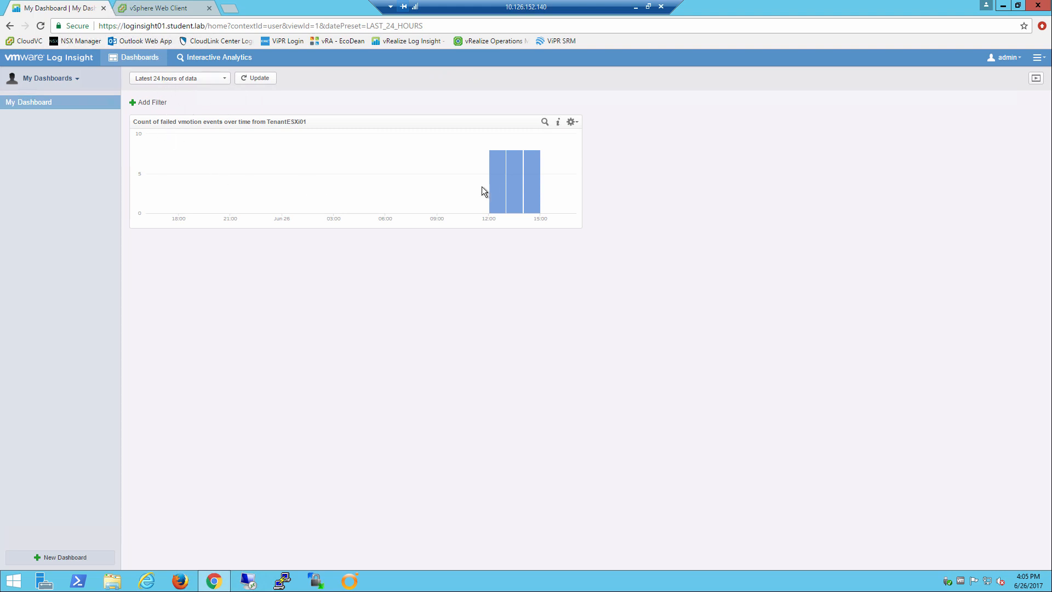
pyautogui.moveTo(533, 182)
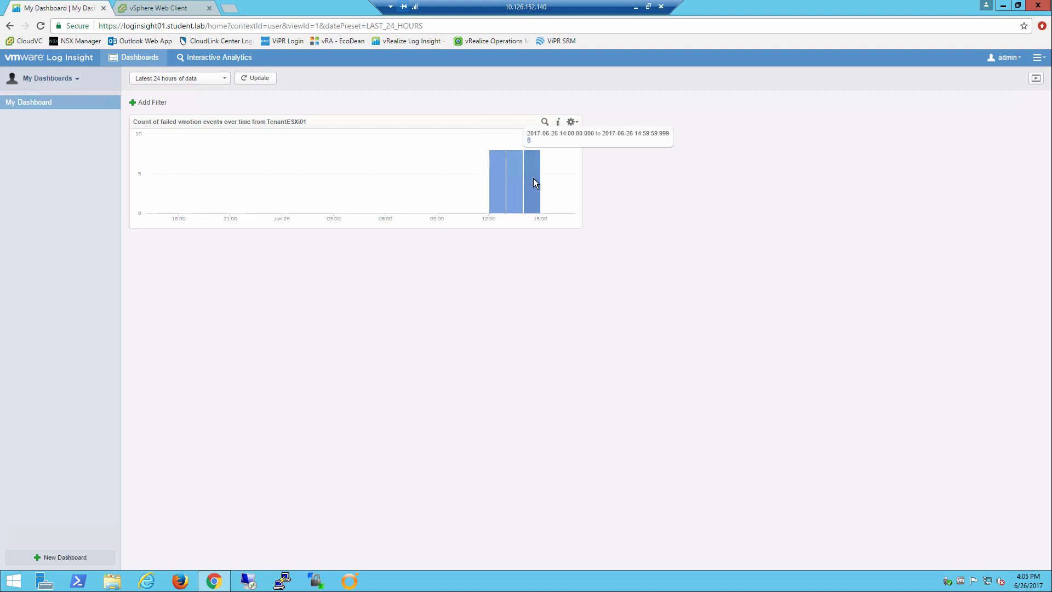
pyautogui.click(572, 122)
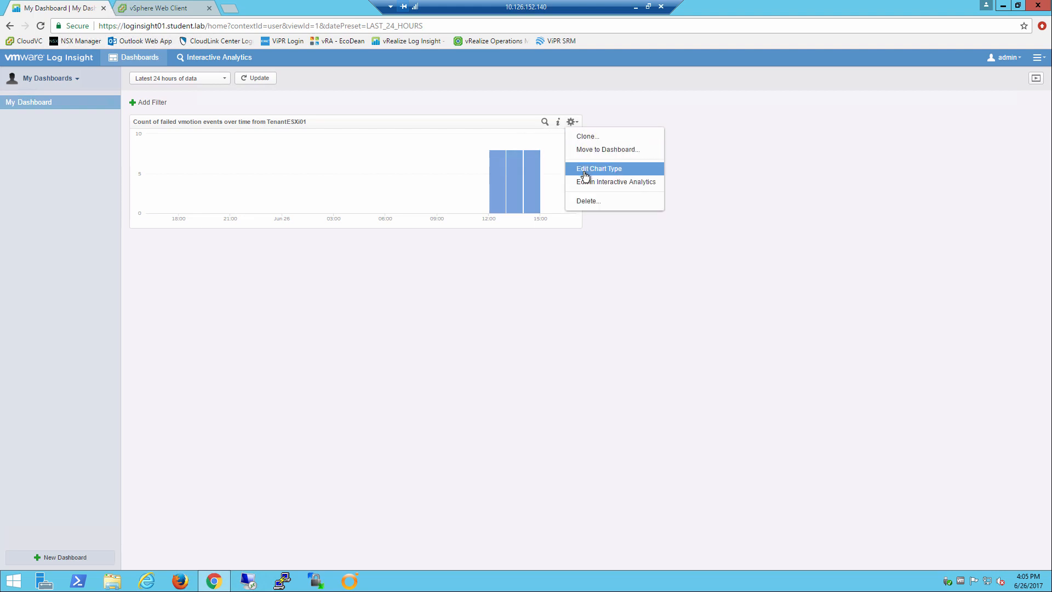
pyautogui.click(614, 185)
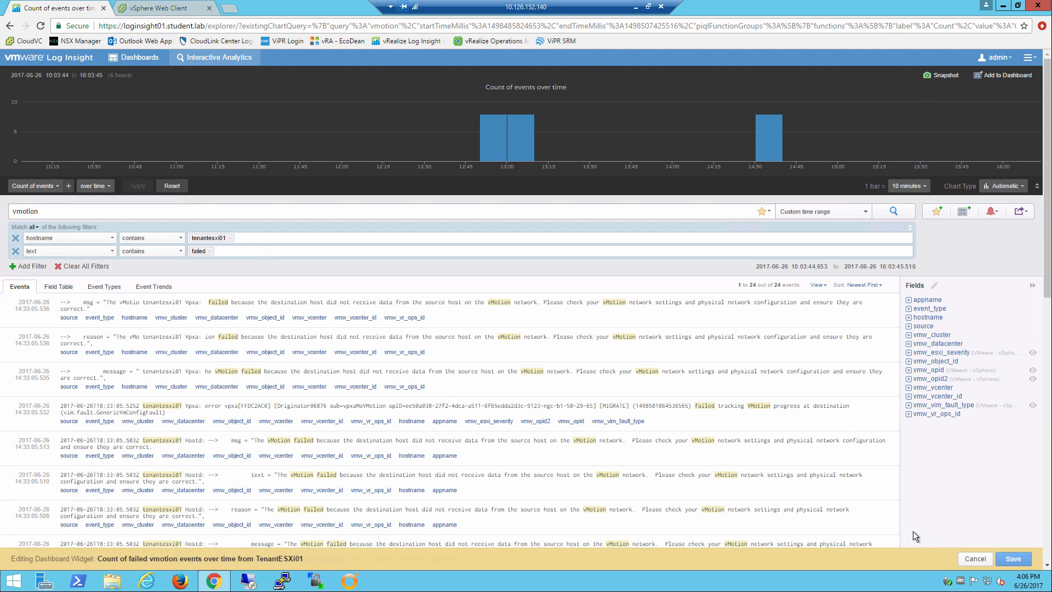
pyautogui.click(1013, 559)
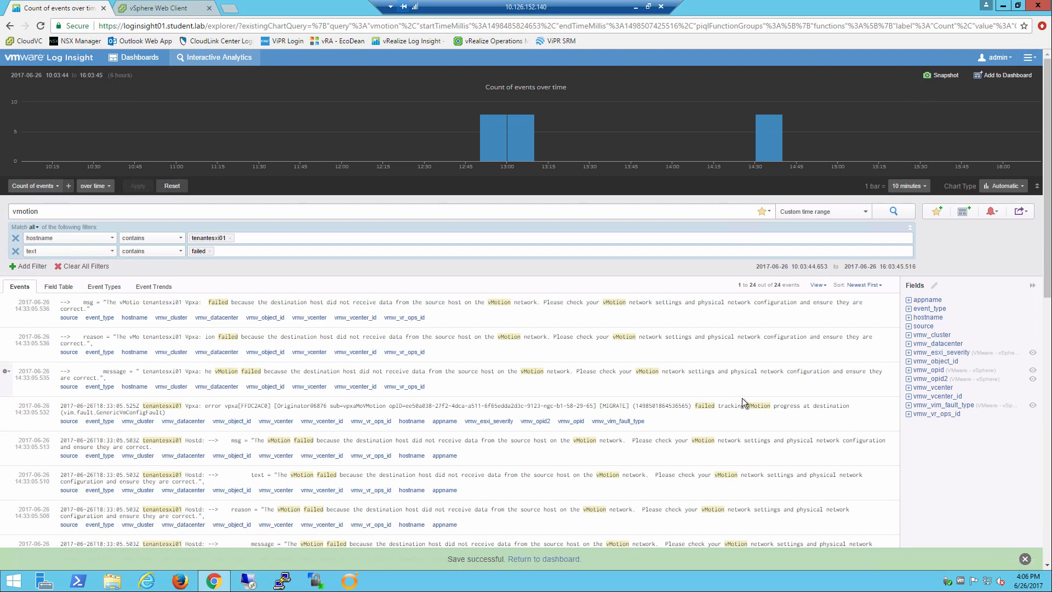
pyautogui.click(542, 558)
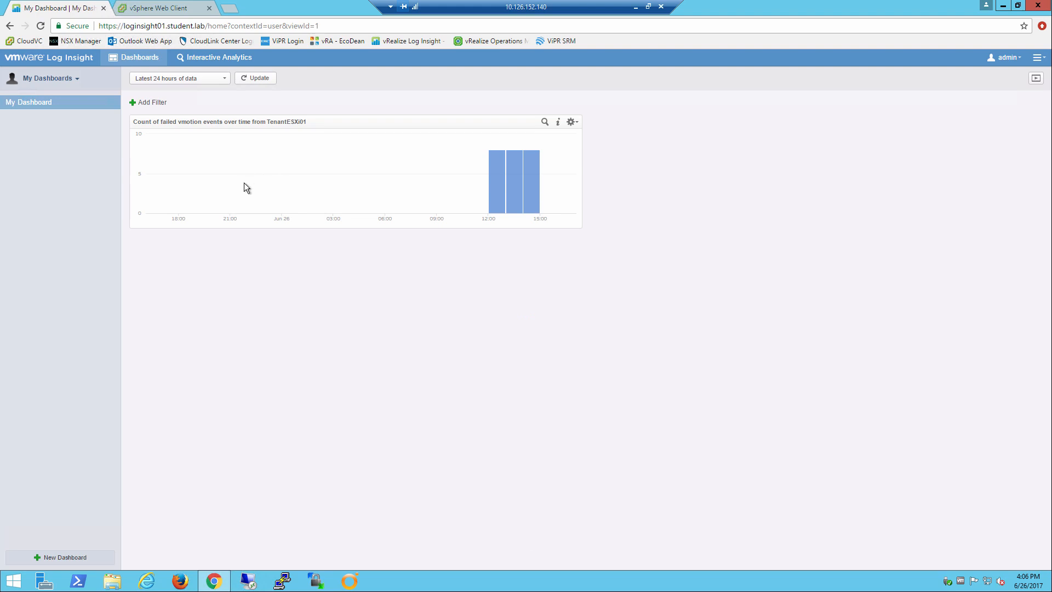
# Rename the dashboard to 'VMotion Dashboard'
pyautogui.moveTo(31, 102)
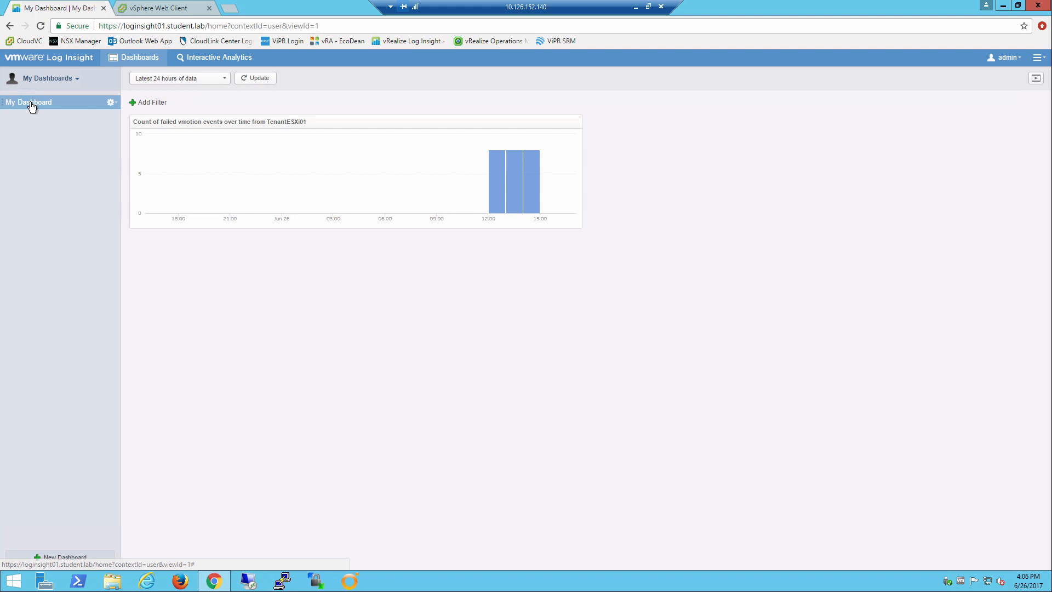
pyautogui.click(117, 102)
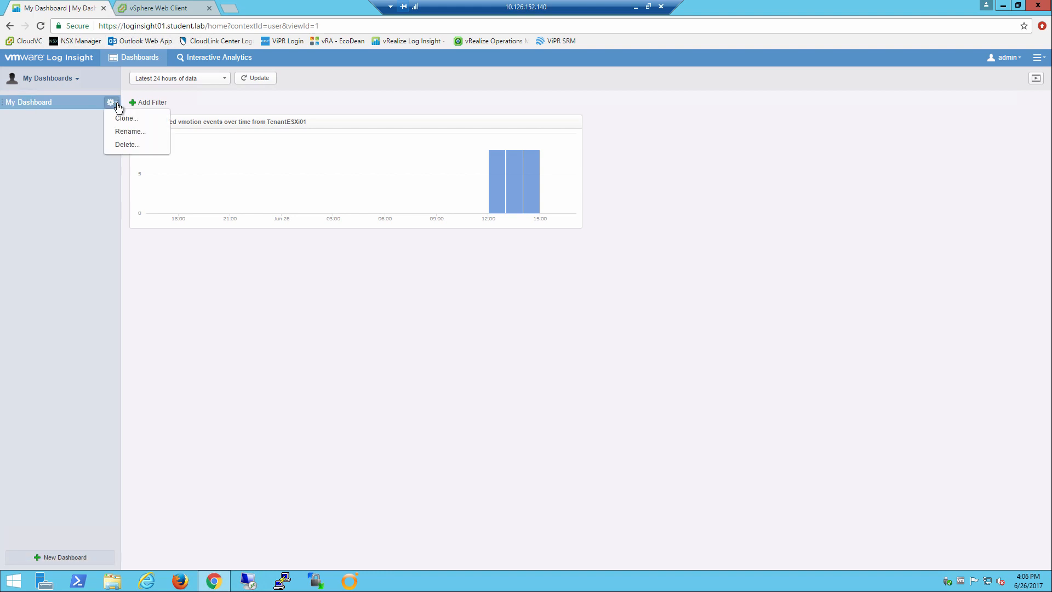
pyautogui.click(124, 132)
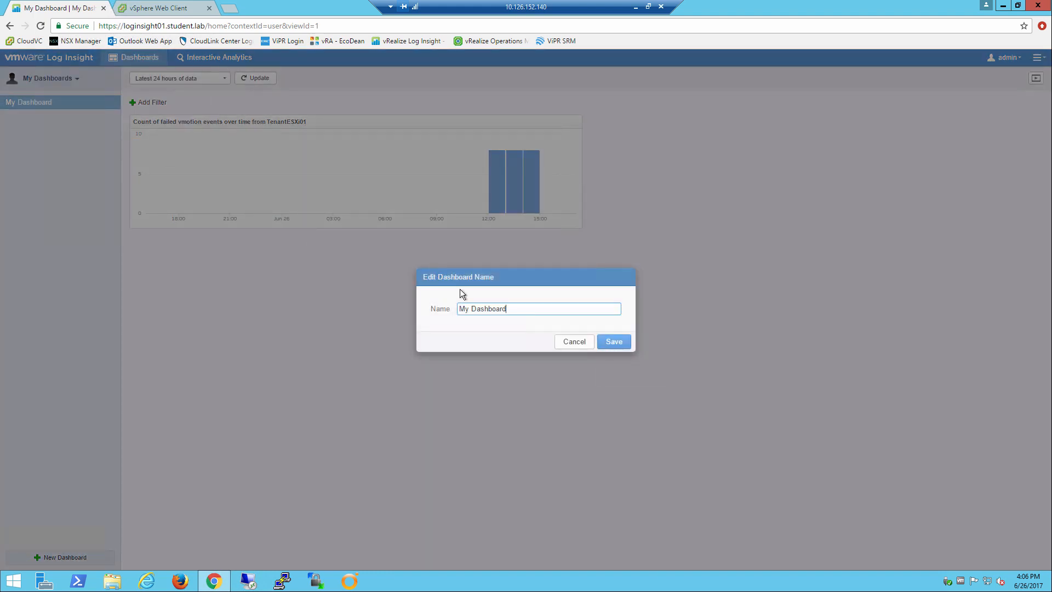
pyautogui.moveTo(526, 308); pyautogui.dragTo(429, 308)
pyautogui.write('VMotion Dashboard')
pyautogui.click(614, 341)
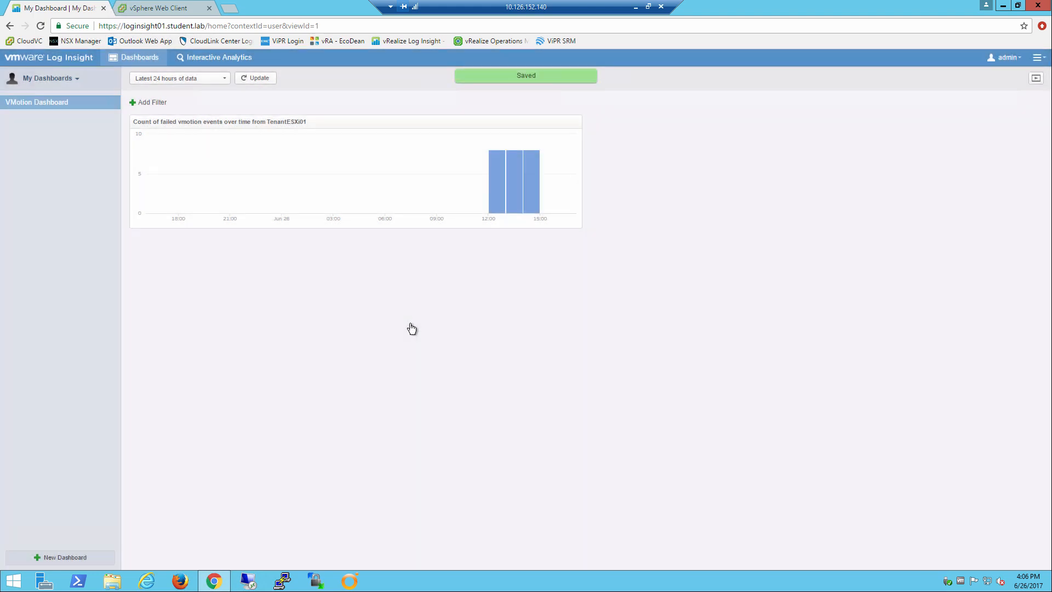